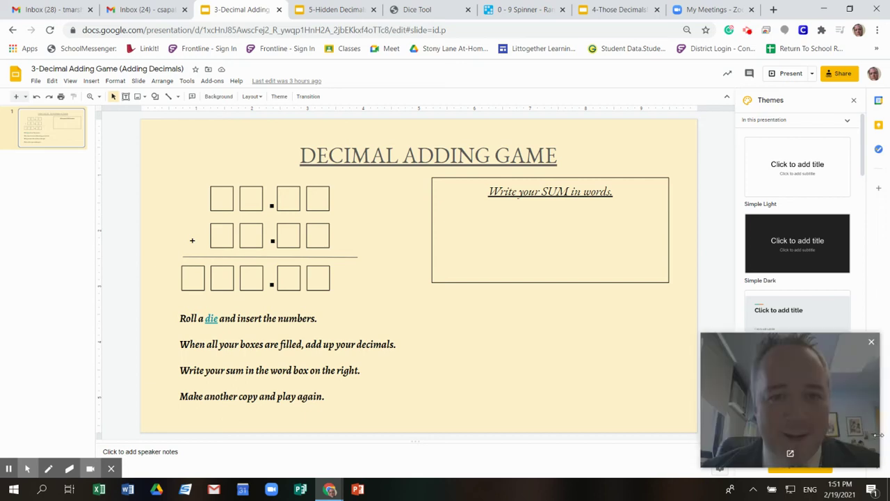
Start a copy of the entire presentation, replacing "Copy of" in its name with the student's first name.
mouse_move(874, 437)
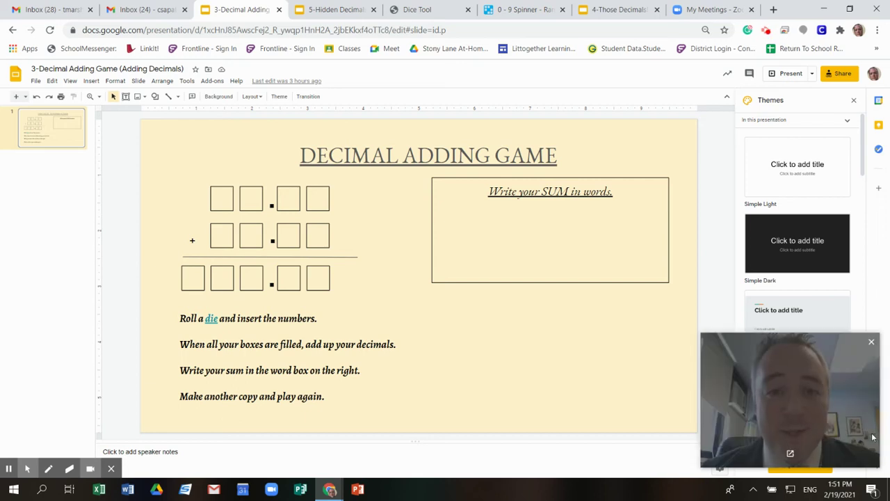
left_click(36, 80)
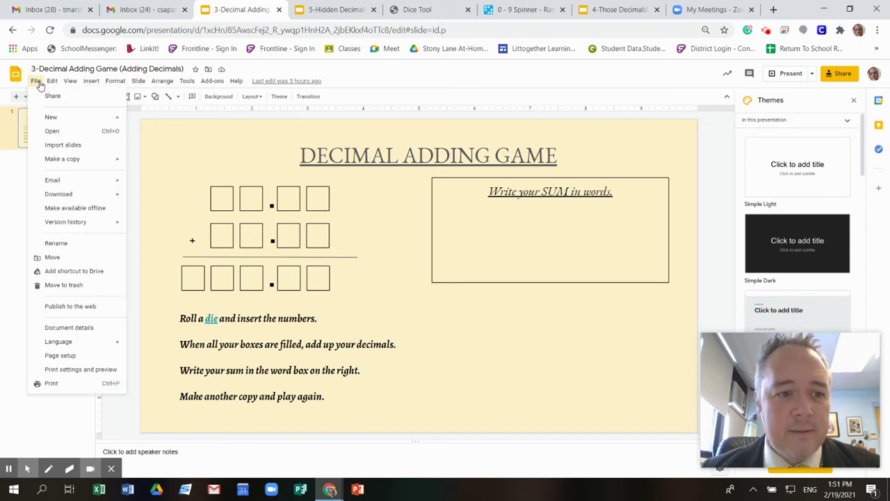
mouse_move(63, 163)
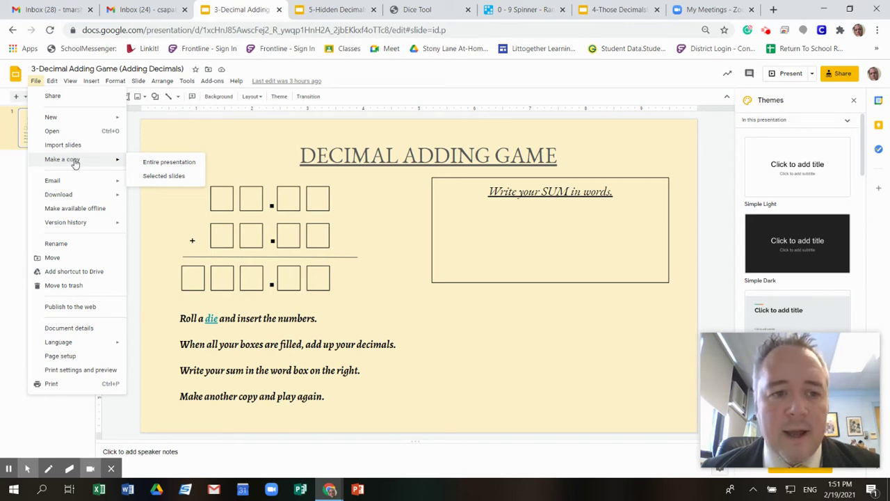
left_click(147, 164)
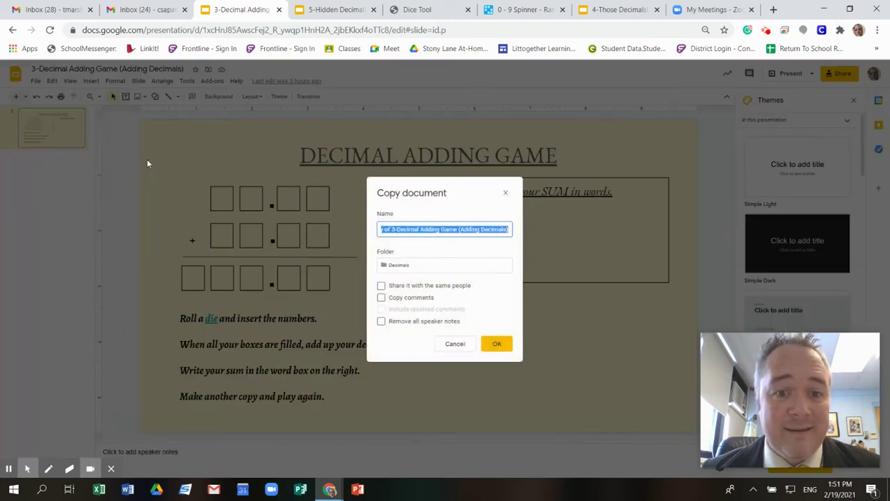
left_click(386, 230)
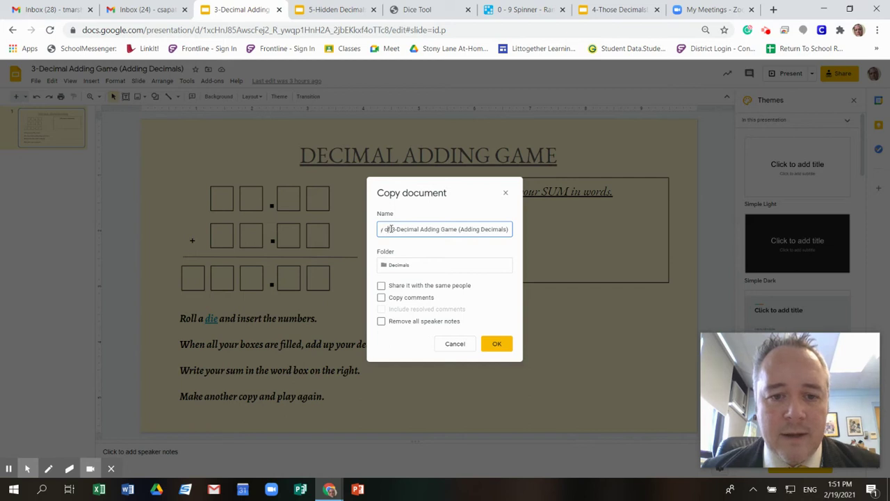
left_click(382, 230)
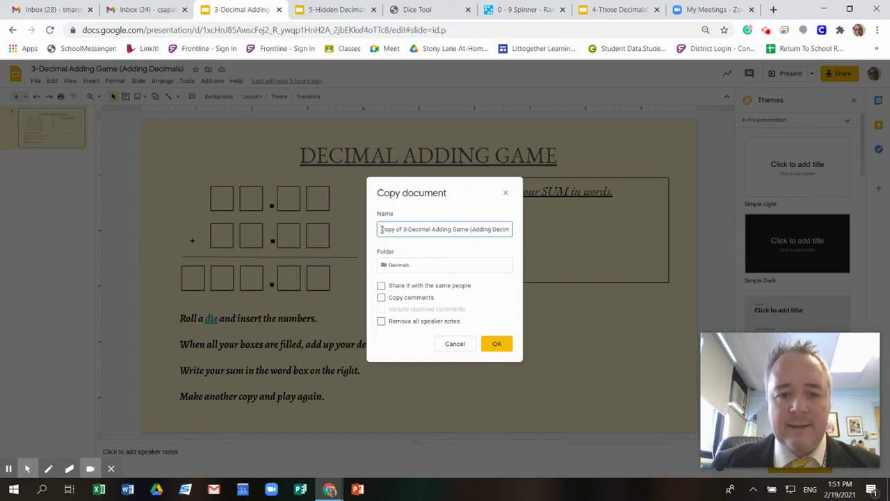
key("Delete")
key("Delete")
key("Delete")
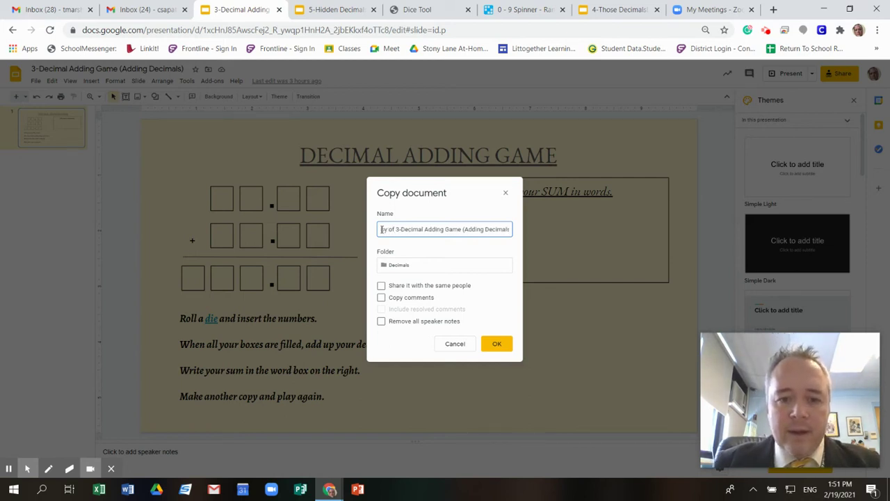
key("Delete")
key("Delete")
key("Delete")
key("Delete")
key("Delete")
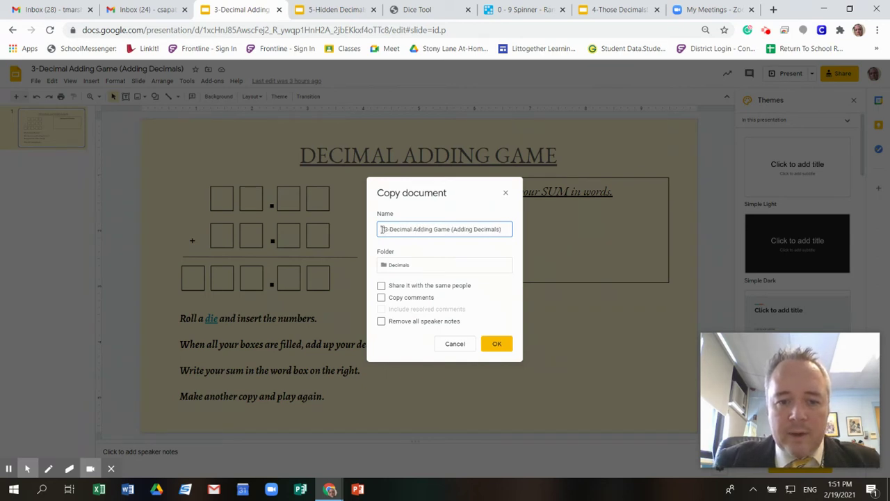
type("TOM")
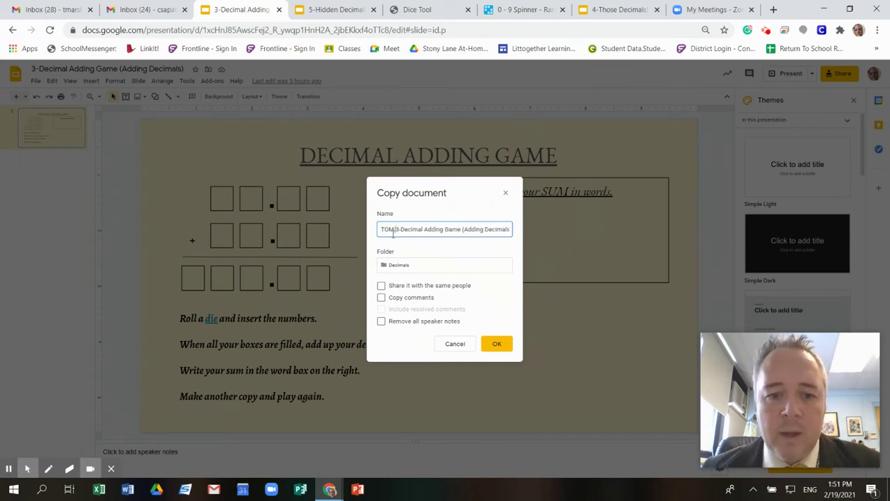
Create the copy in the My Drive folder and close the original presentation.
left_click(393, 265)
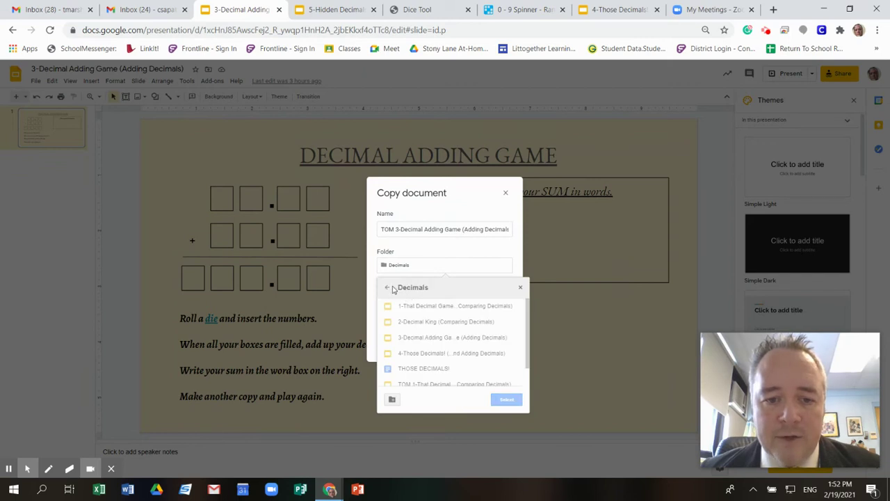
left_click(388, 287)
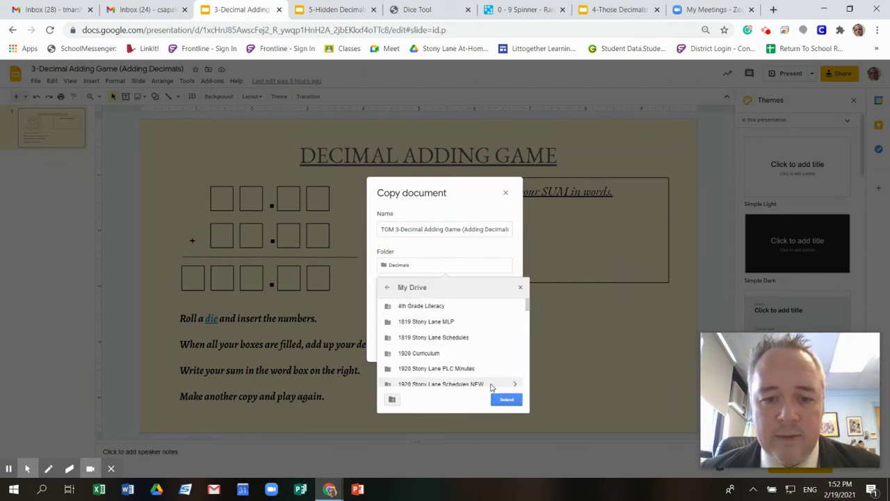
left_click(507, 400)
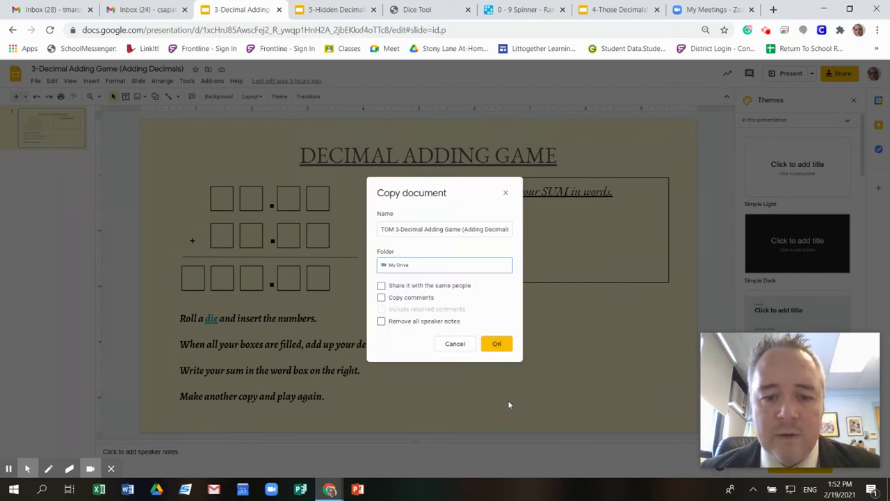
left_click(497, 343)
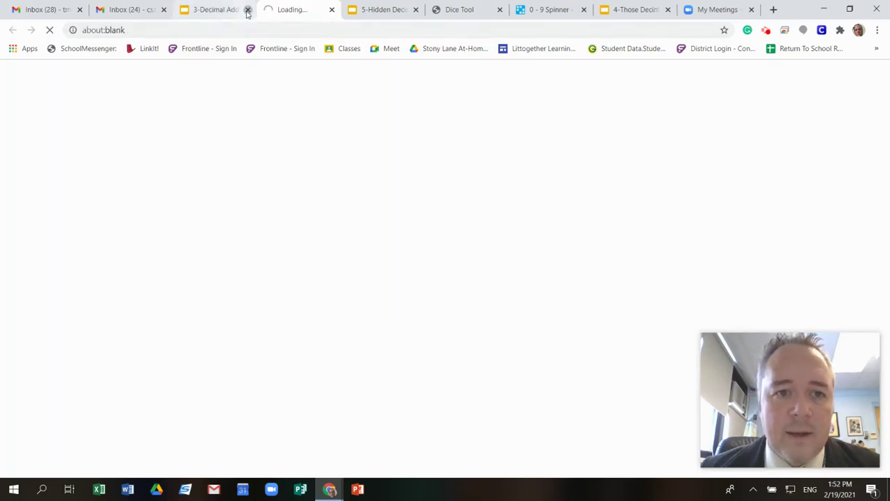
left_click(247, 9)
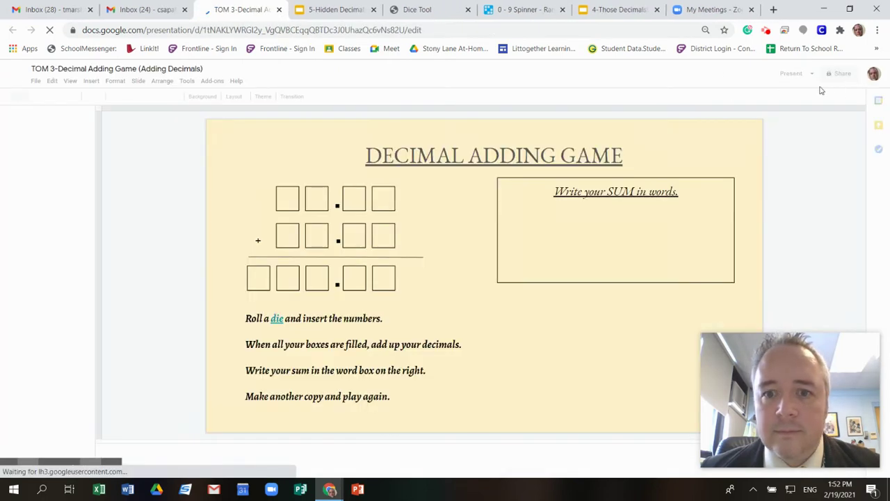
left_click(354, 279)
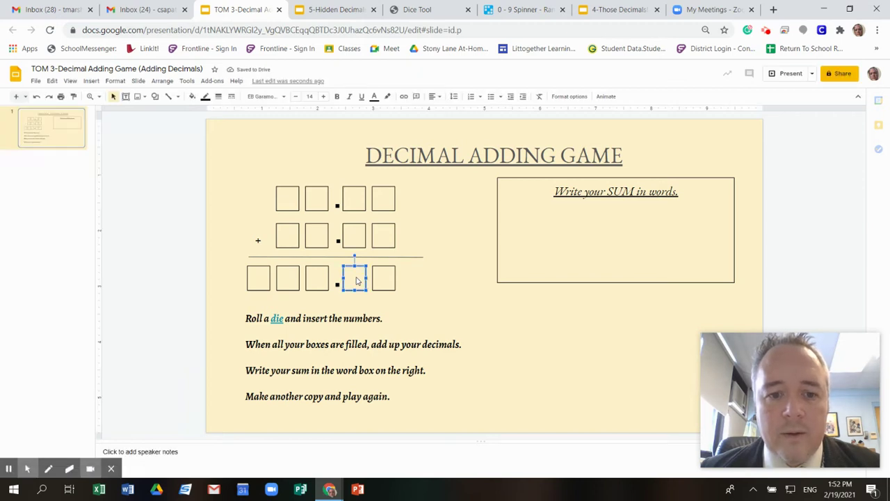
left_click(356, 280)
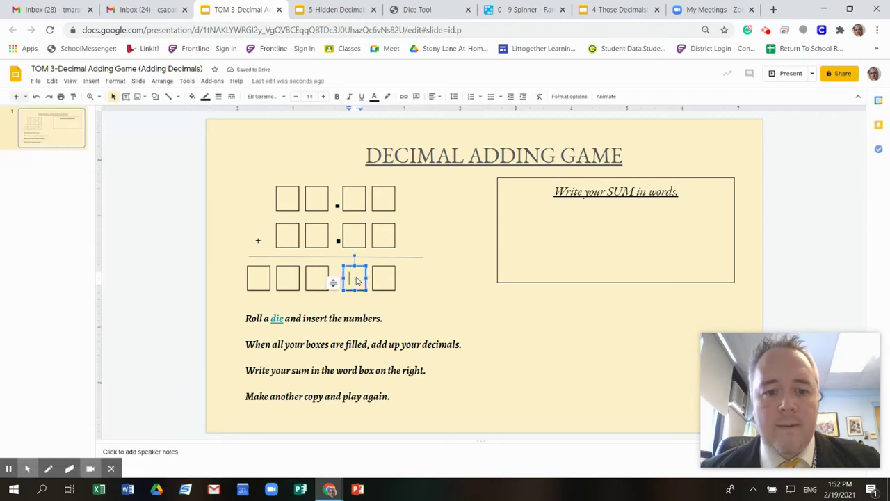
left_click(445, 310)
left_click(572, 330)
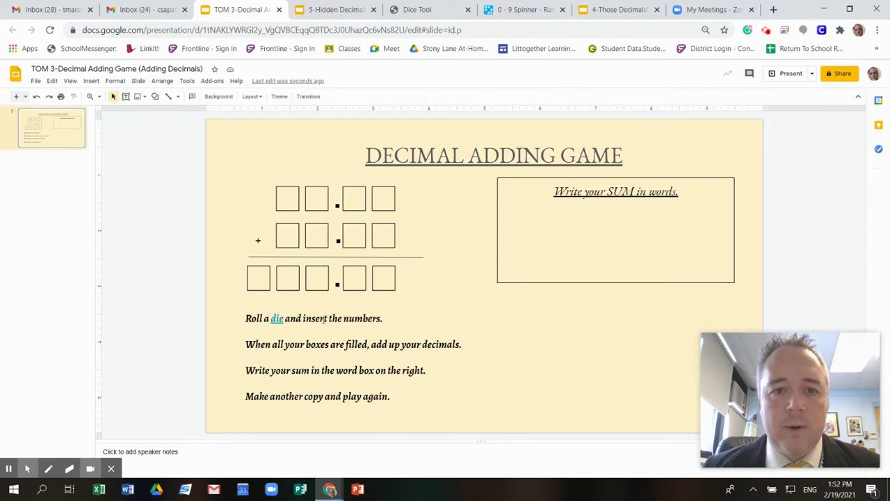
Close the old Dice Tool page, reopen it through the slide's "die" link and add one numeral die.
left_click(467, 9)
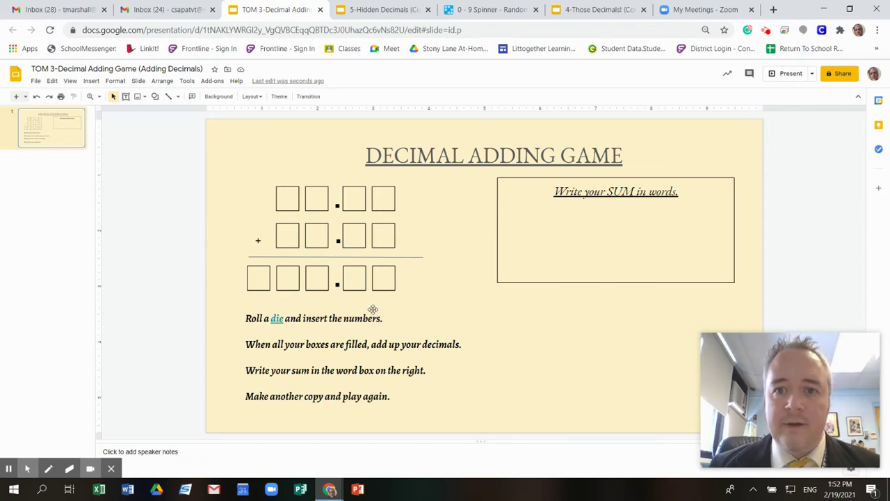
left_click(277, 317)
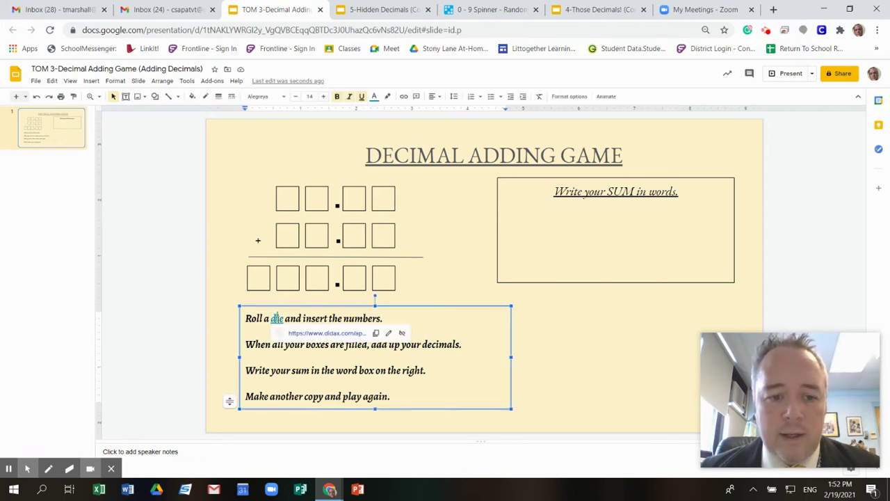
left_click(292, 336)
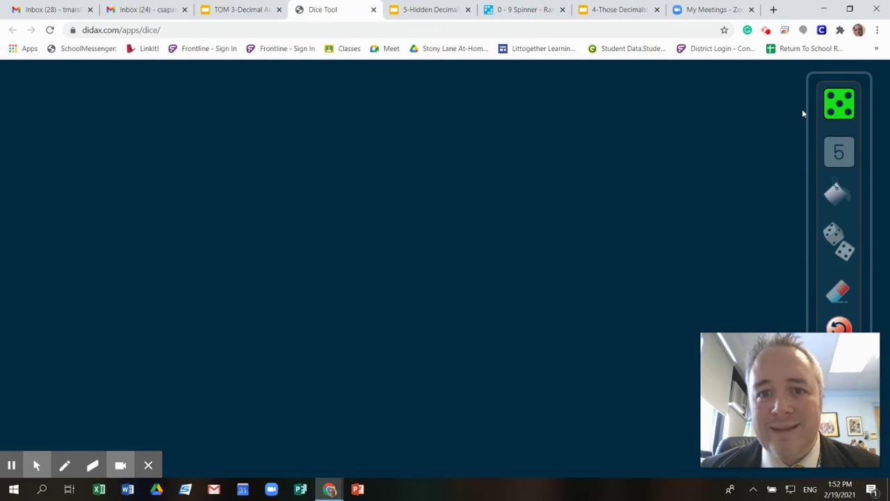
left_click(840, 153)
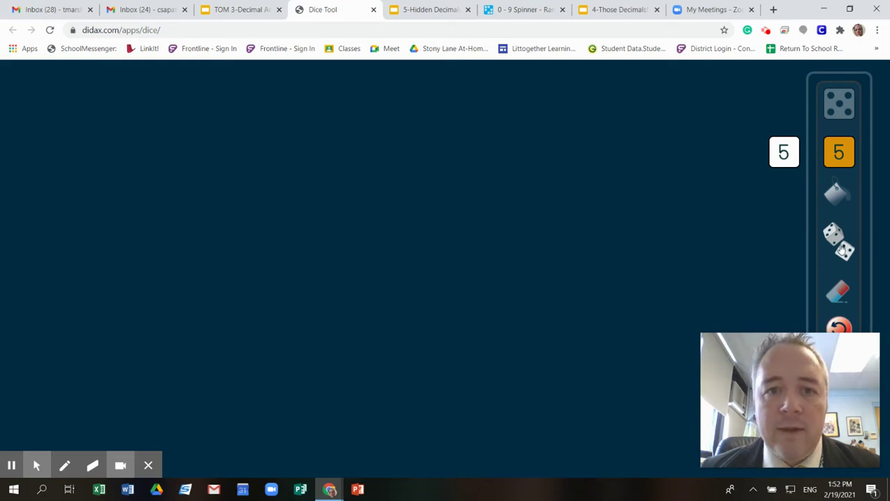
Roll the die and enter 5 in the ones box of the first addend on the Decimal Adding Game slide.
left_click(252, 15)
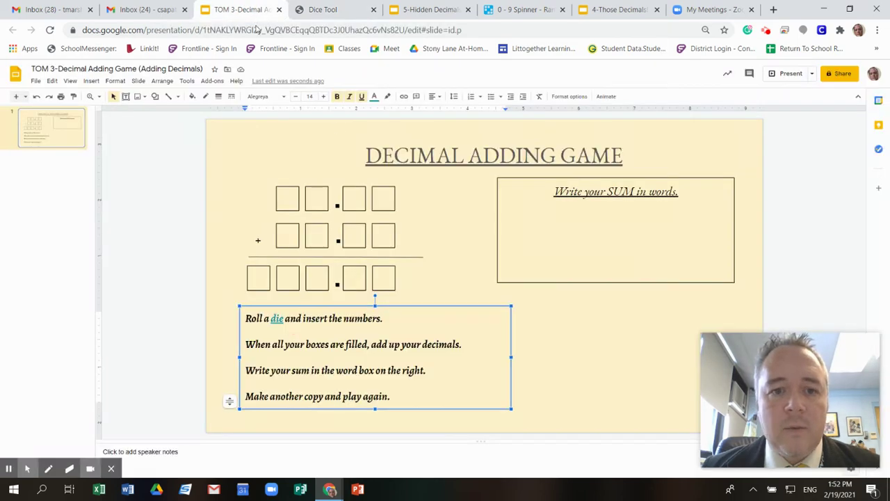
left_click(586, 336)
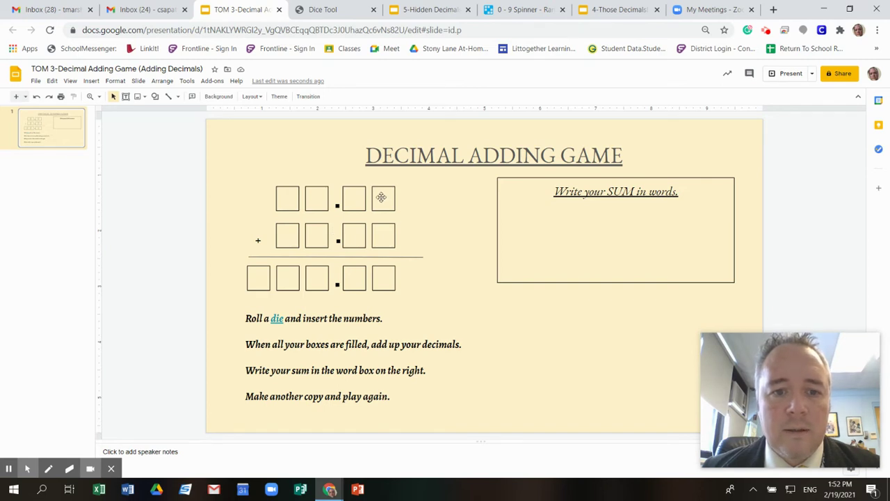
left_click(430, 12)
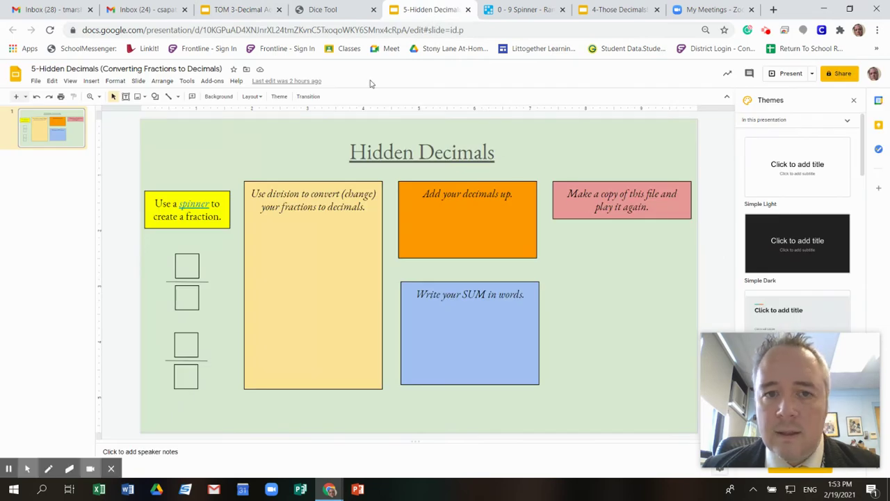
left_click(321, 12)
left_click(808, 220)
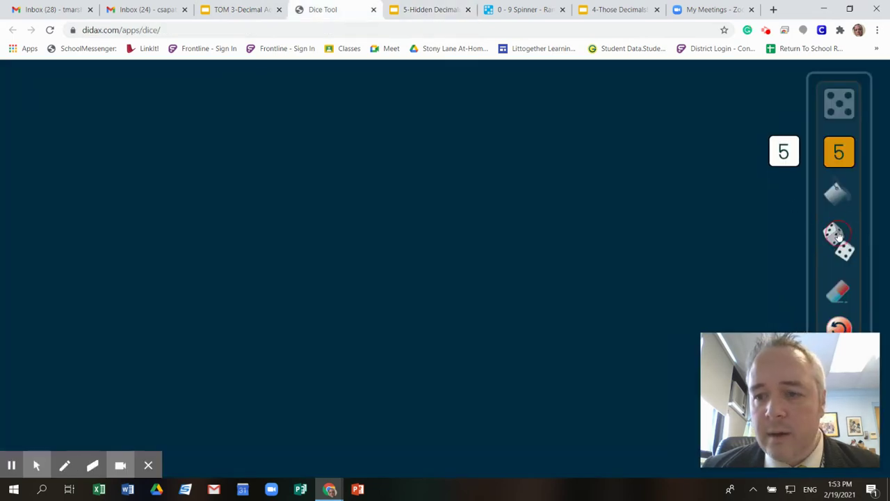
left_click(236, 9)
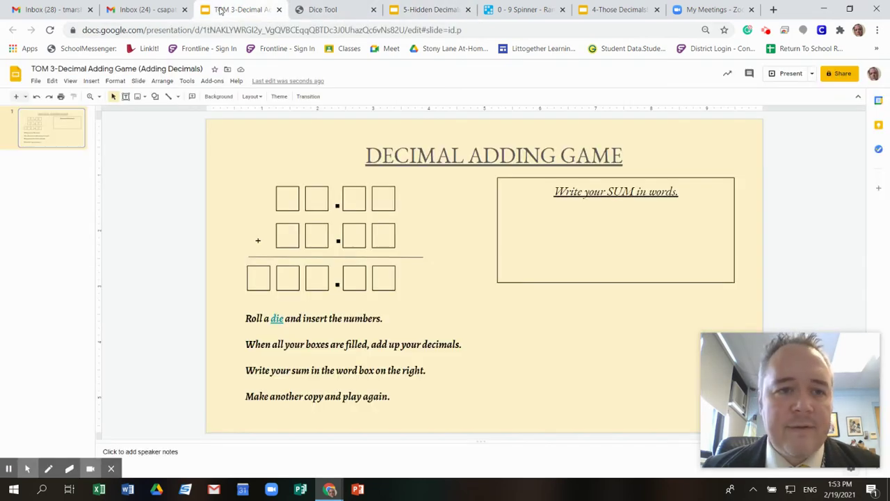
left_click(319, 199)
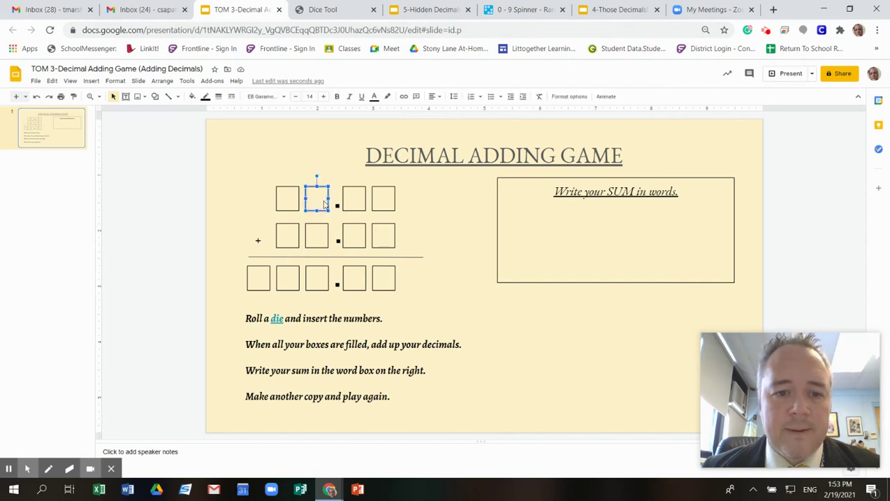
type("5")
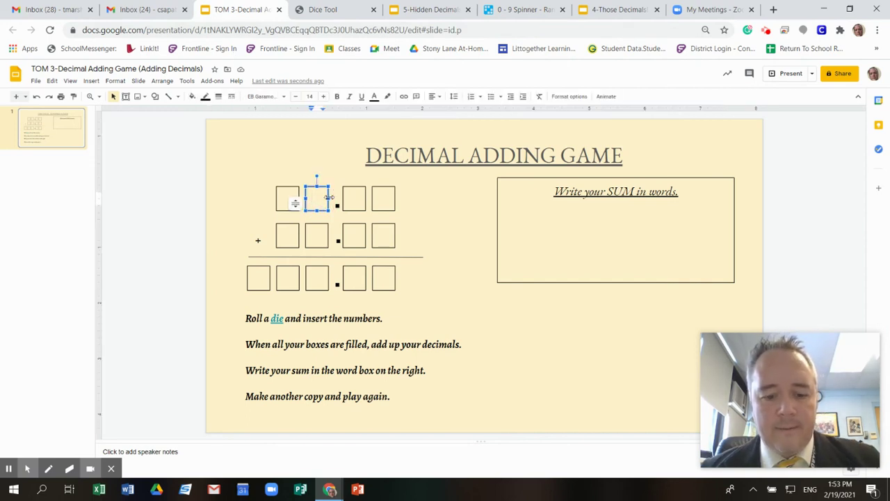
left_click(380, 226)
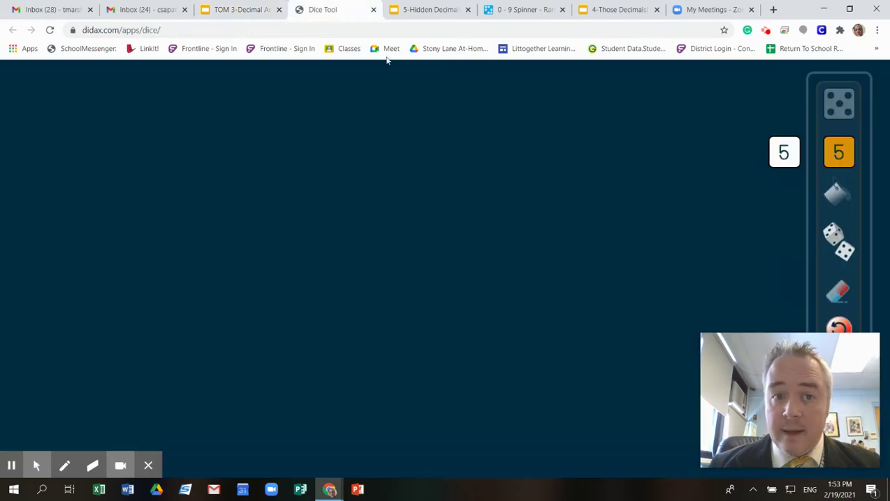
Roll the die again and enter 2 in the hundredths box of the first addend.
left_click(341, 10)
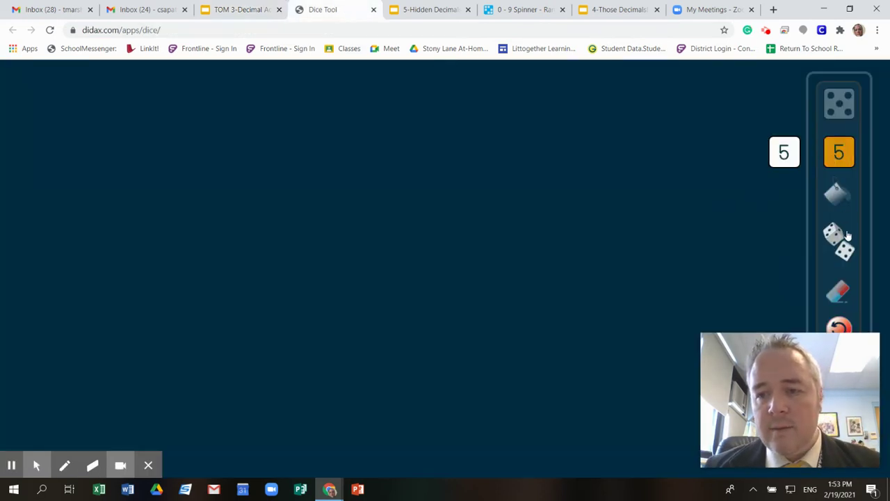
left_click(844, 242)
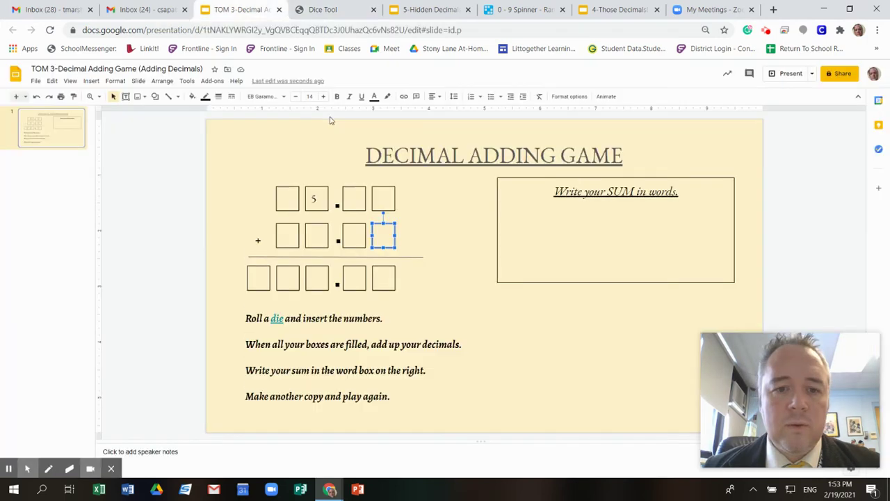
left_click(243, 11)
left_click(384, 202)
type("2")
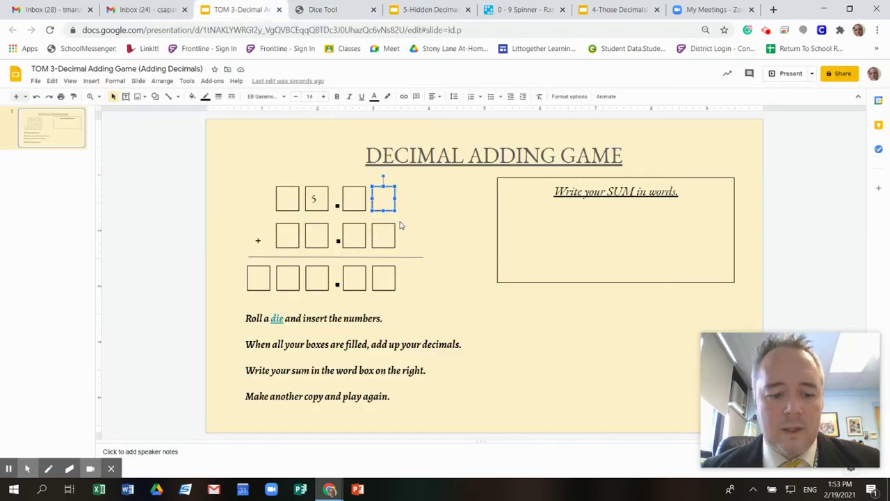
left_click(405, 231)
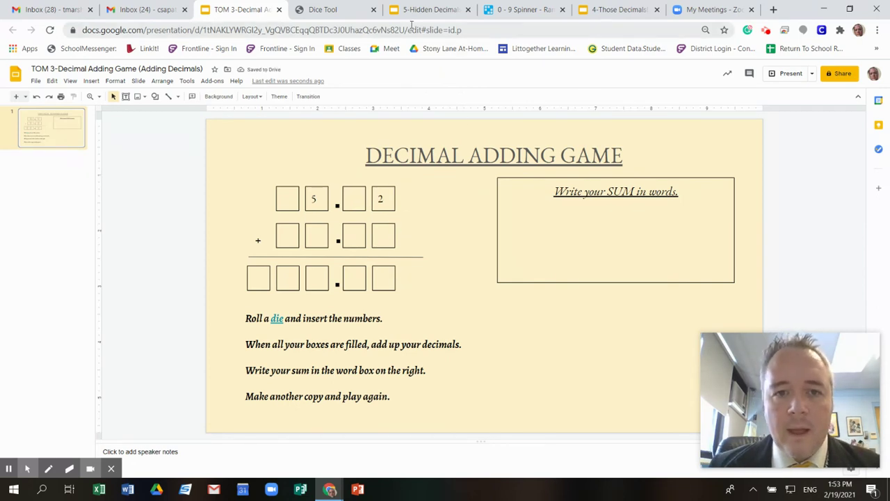
Roll the die on the Dice Tool page and enter 1 in the tenths box of the second addend on the slide.
left_click(350, 16)
left_click(842, 247)
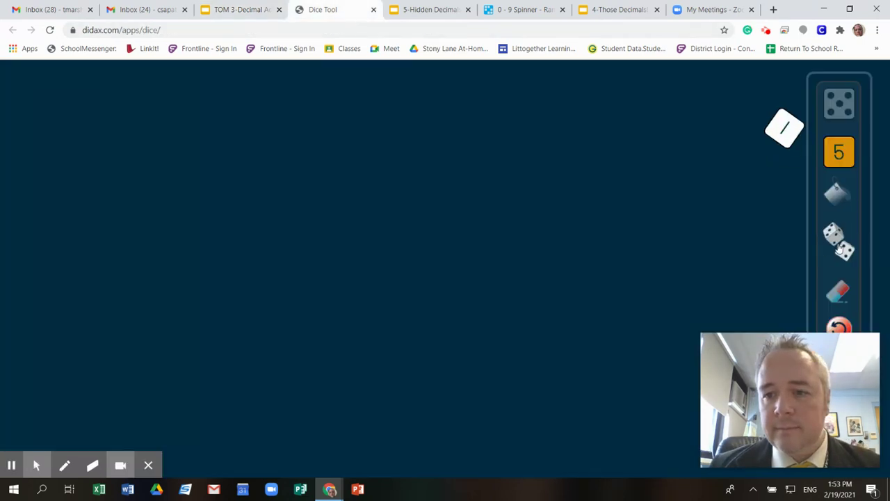
left_click(235, 8)
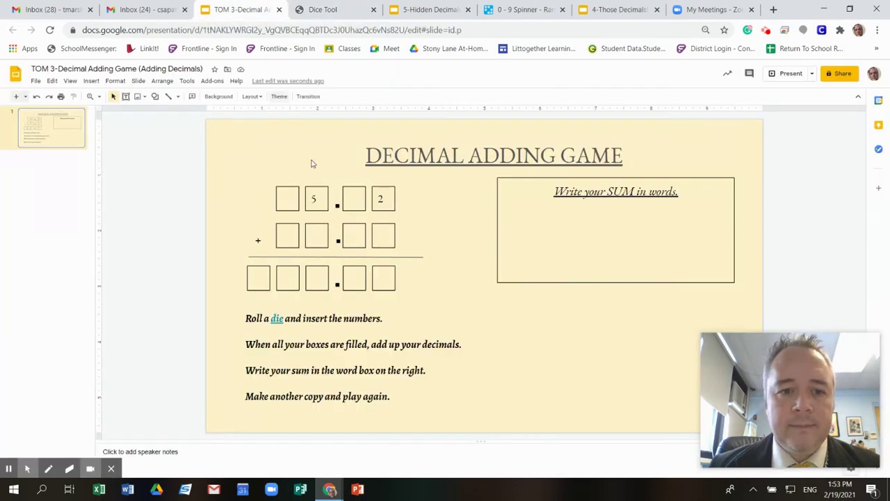
left_click(357, 237)
type("1")
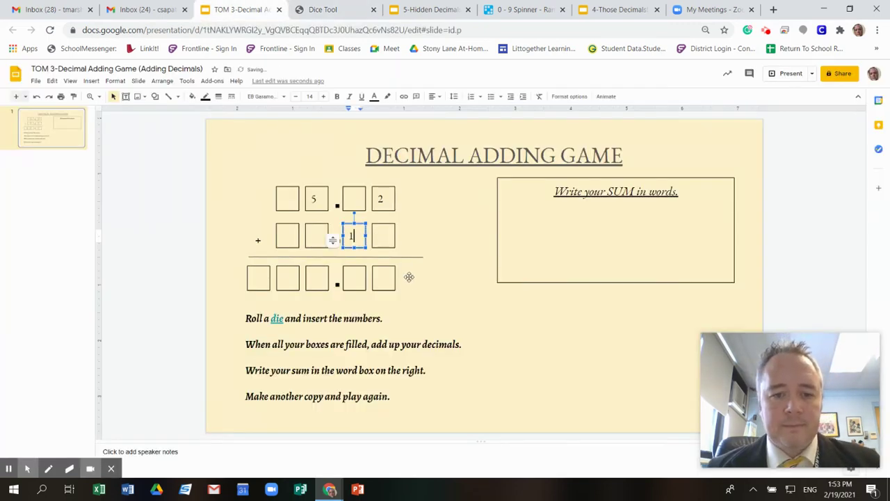
left_click(418, 288)
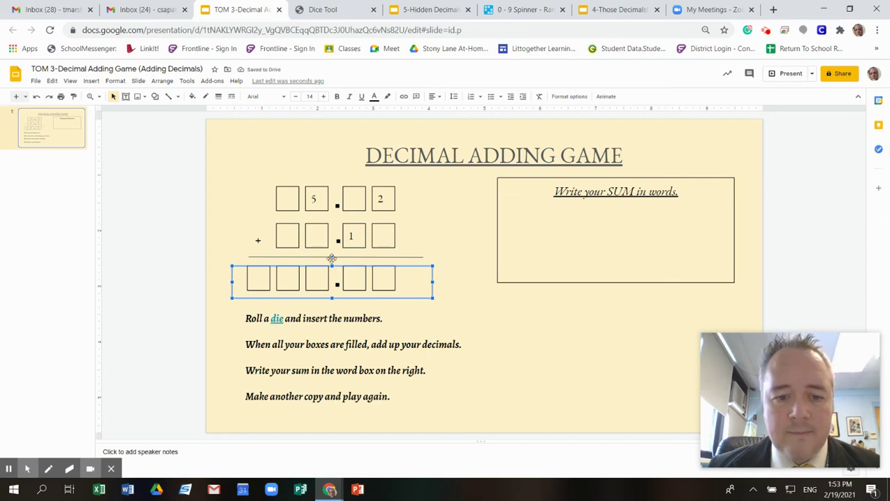
Complete the first addend by entering 5 in its tens box and 3 in its tenths box.
left_click(299, 192)
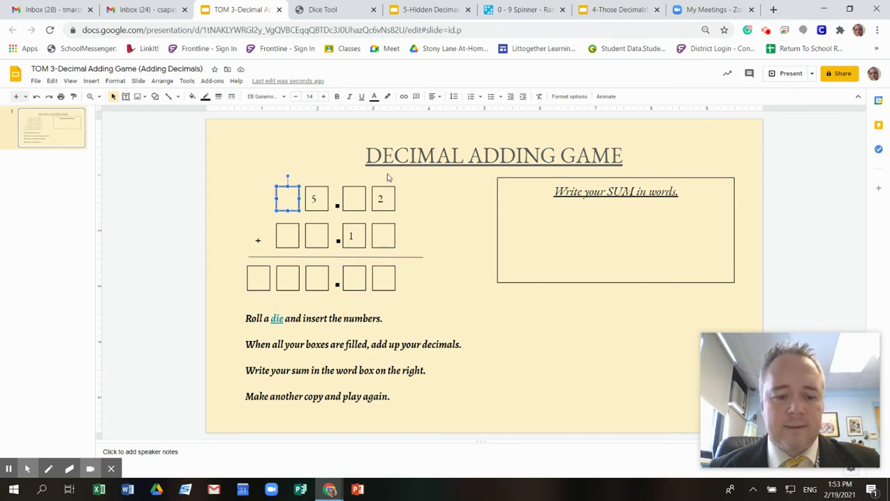
type("5")
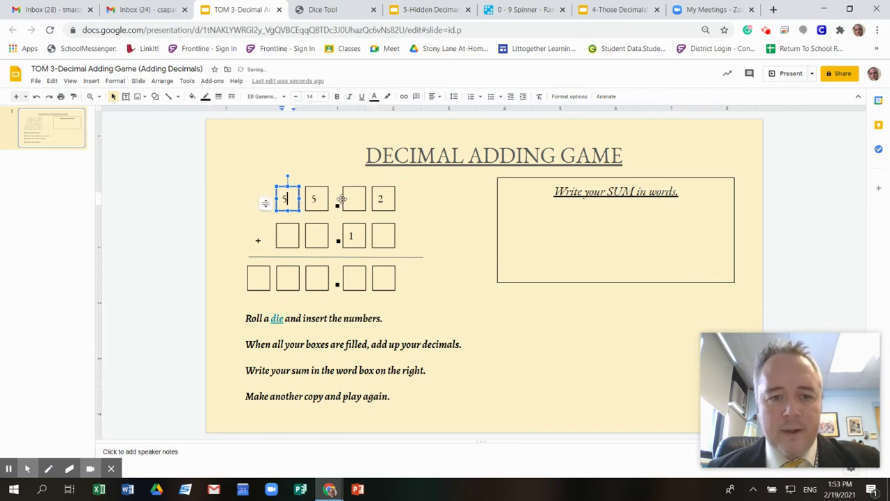
left_click(353, 198)
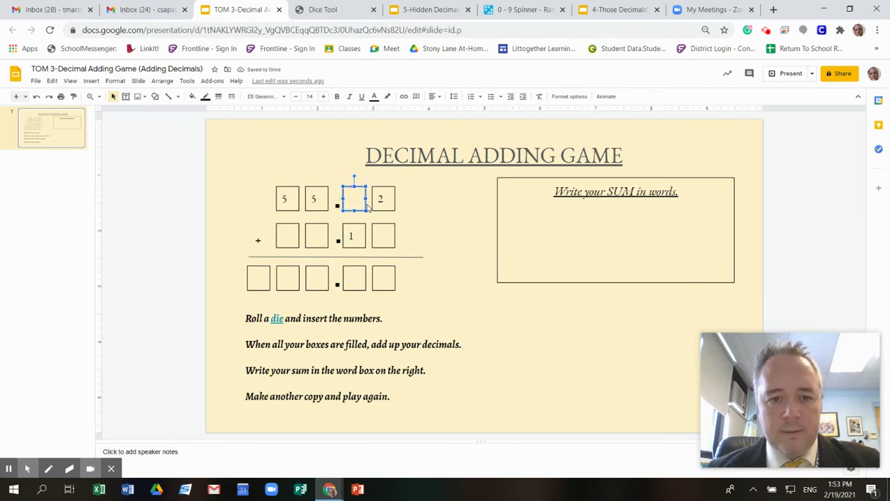
type("3")
Complete the second addend with 4 in the tens box, 6 in the ones box and 3 in the hundredths box.
left_click(297, 239)
type("4")
left_click(330, 238)
left_click(317, 236)
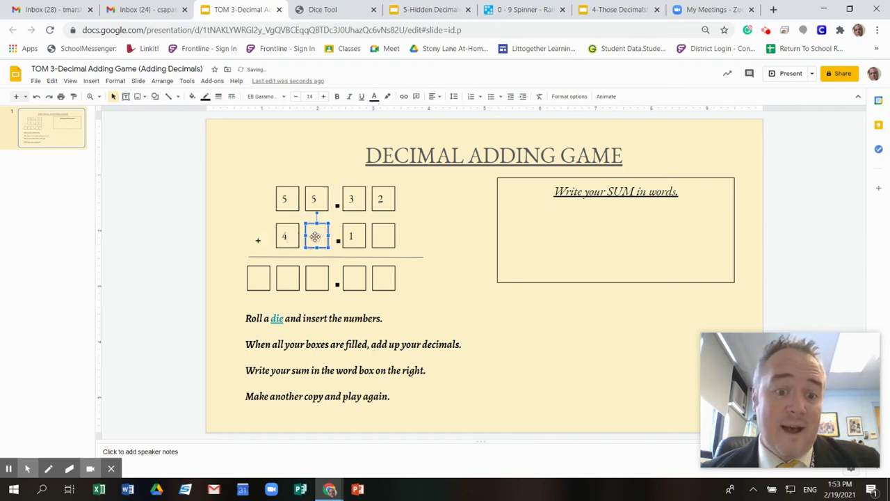
type("6")
left_click(383, 237)
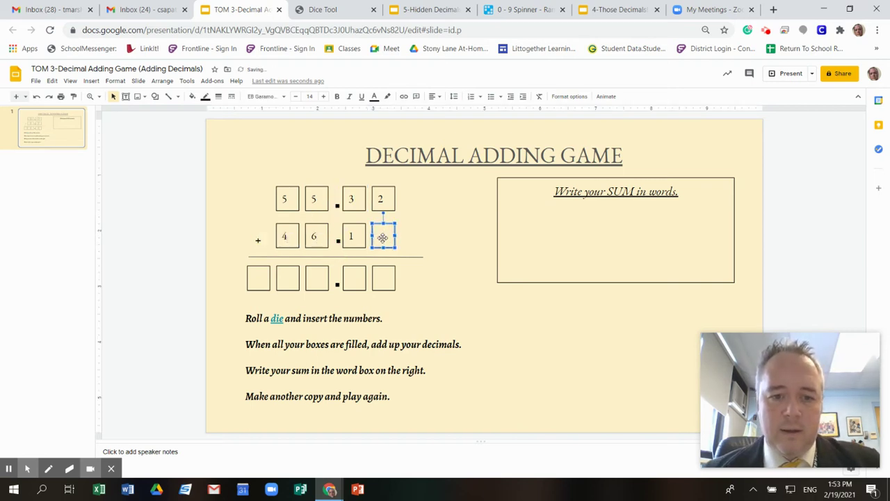
type("3")
left_click(423, 261)
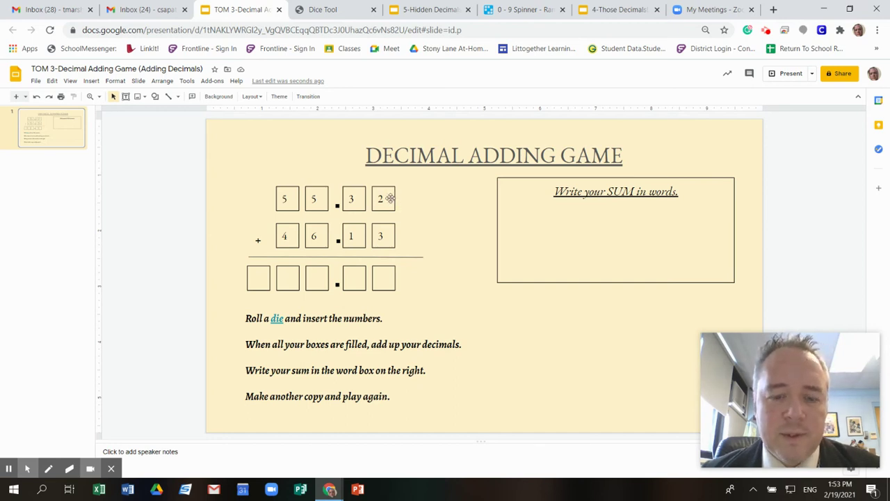
Fill the sum boxes with 101.45, working digit by digit from the hundredths to the hundreds.
left_click(384, 274)
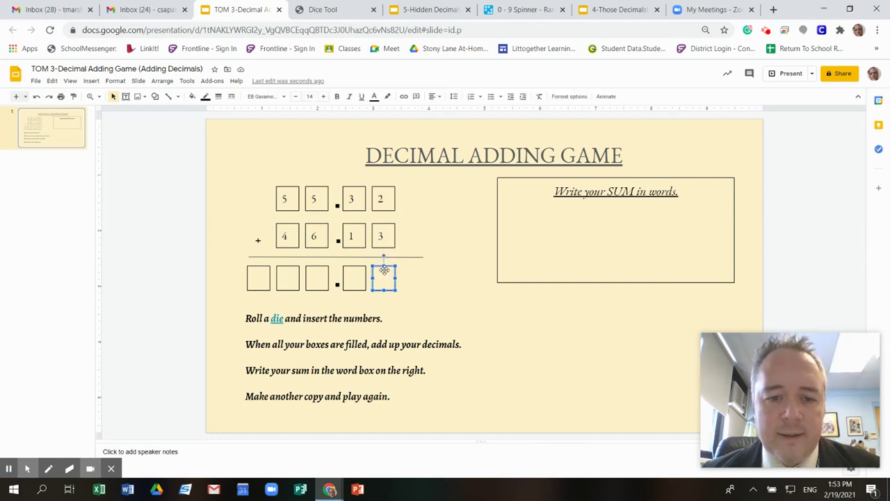
type("5")
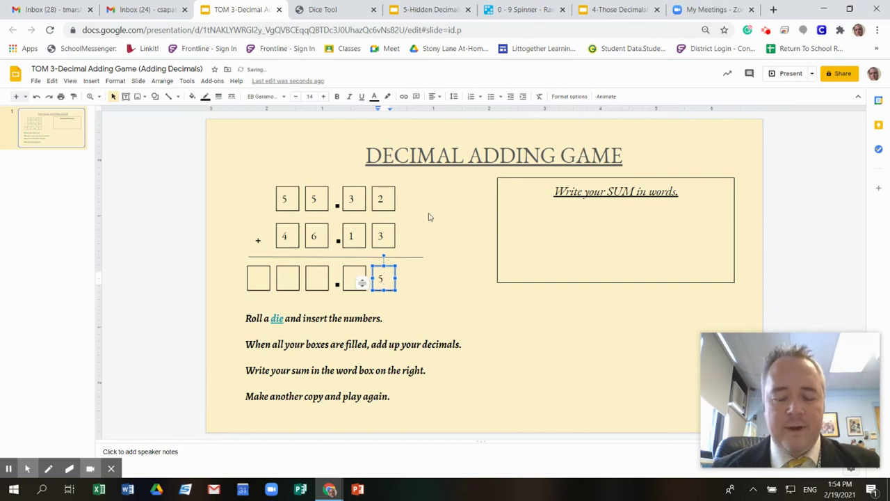
left_click(355, 271)
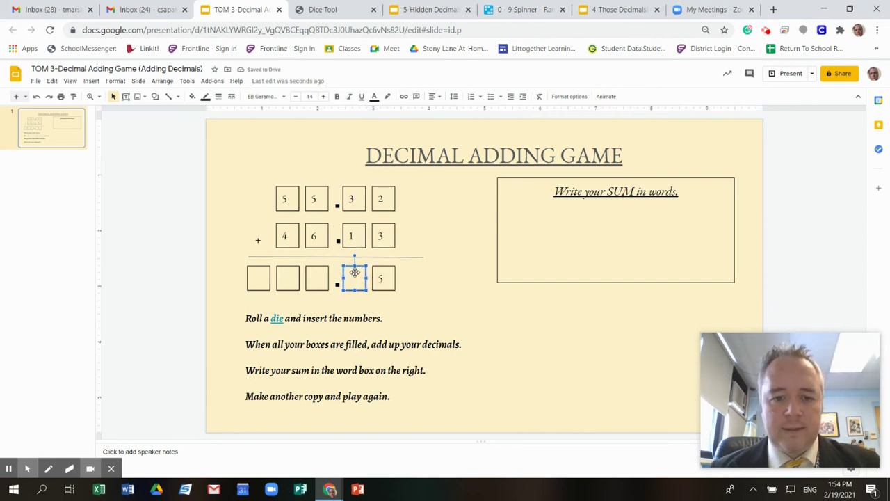
type("4")
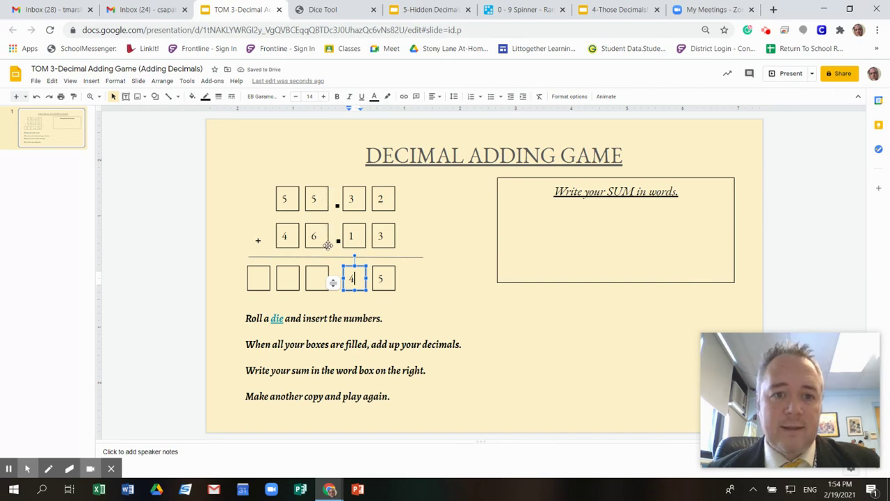
left_click(322, 279)
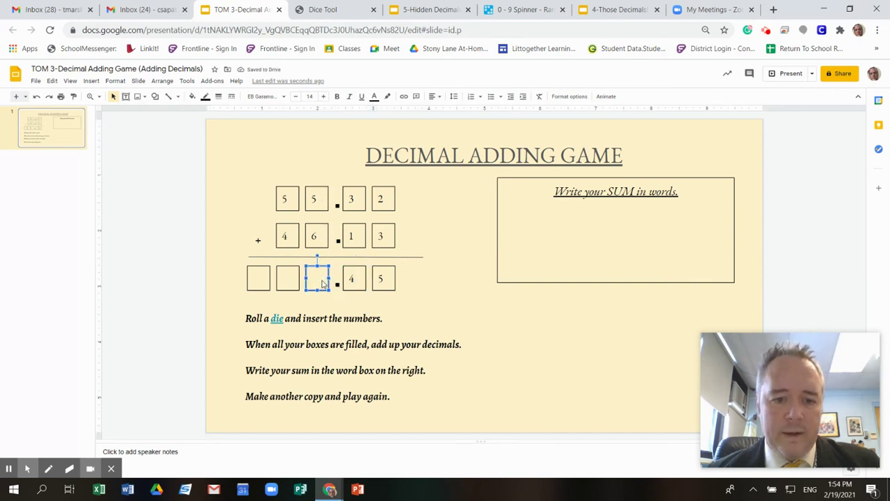
type("1")
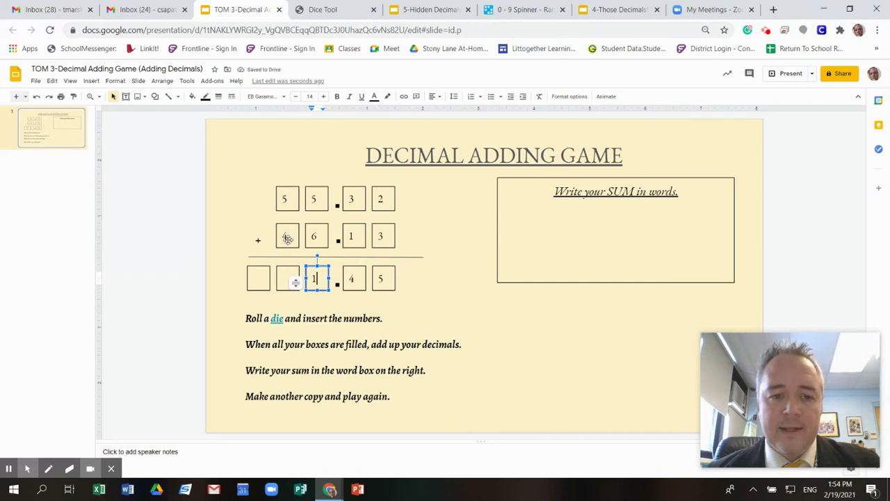
left_click(284, 277)
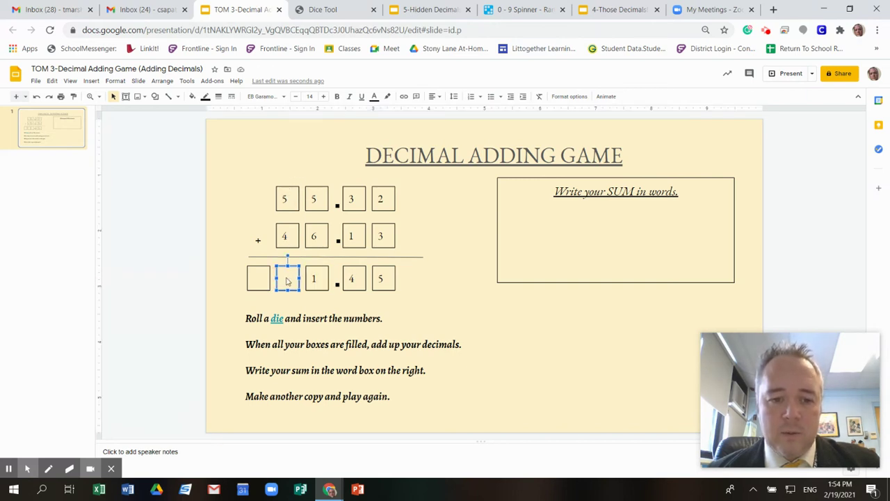
type("0")
left_click(265, 281)
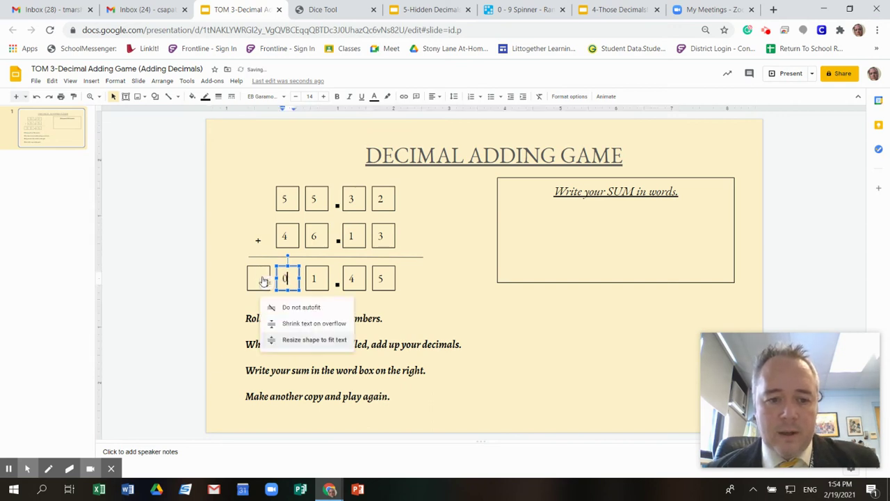
left_click(259, 279)
type("1")
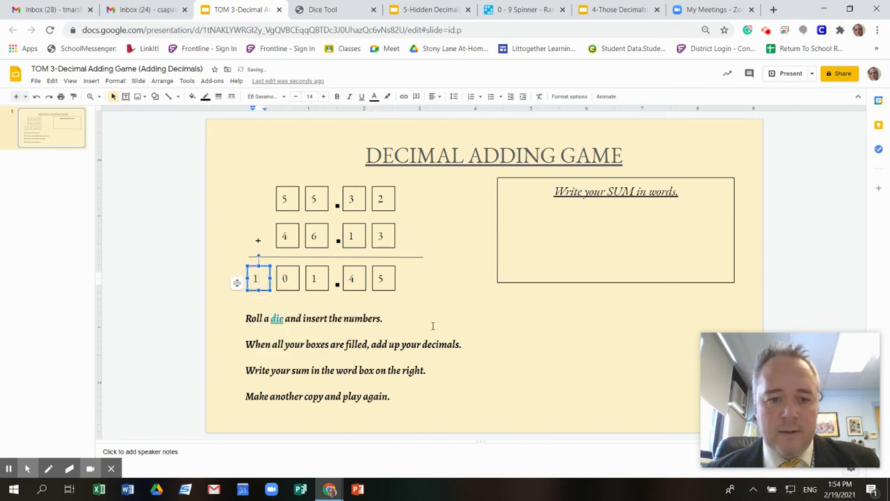
left_click(444, 329)
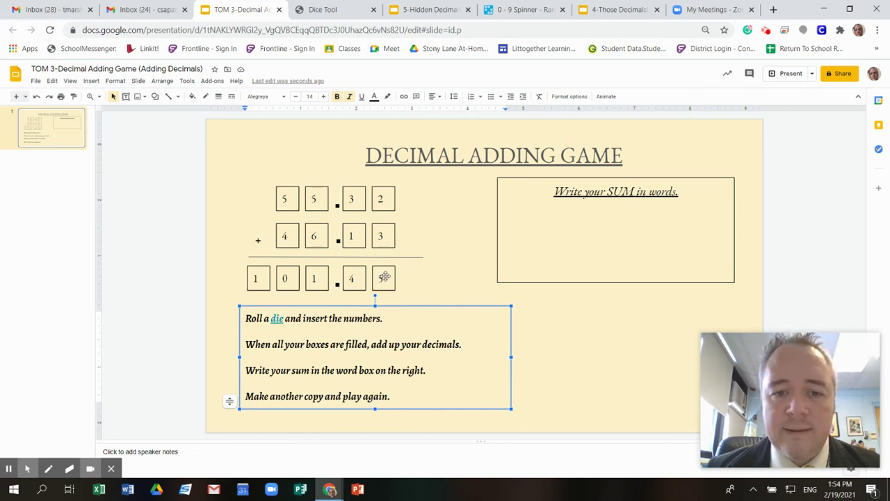
Write "One hundred one and forty-five hundredths." below the heading in the "Write your SUM in words." box, leaving a blank line between.
left_click(683, 197)
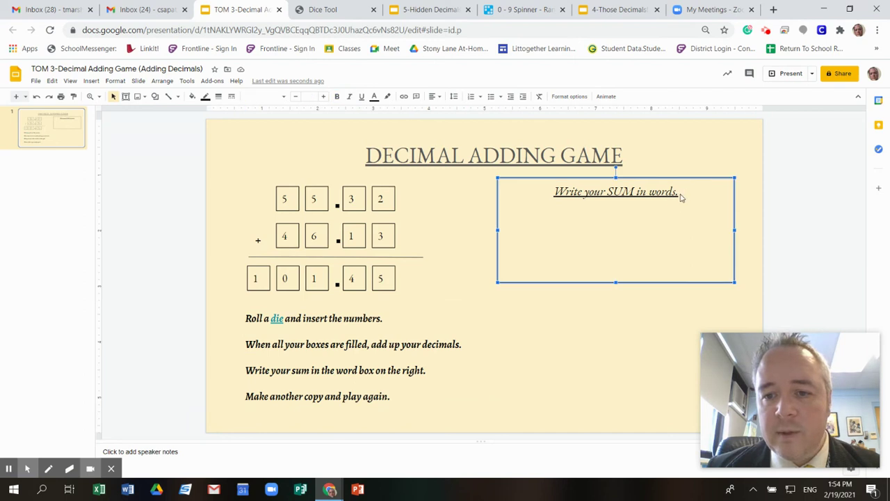
left_click(669, 203)
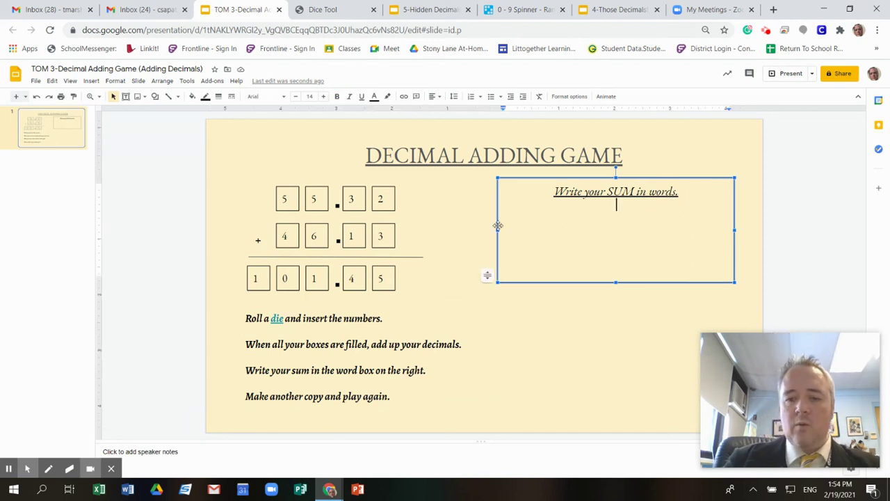
key("Return")
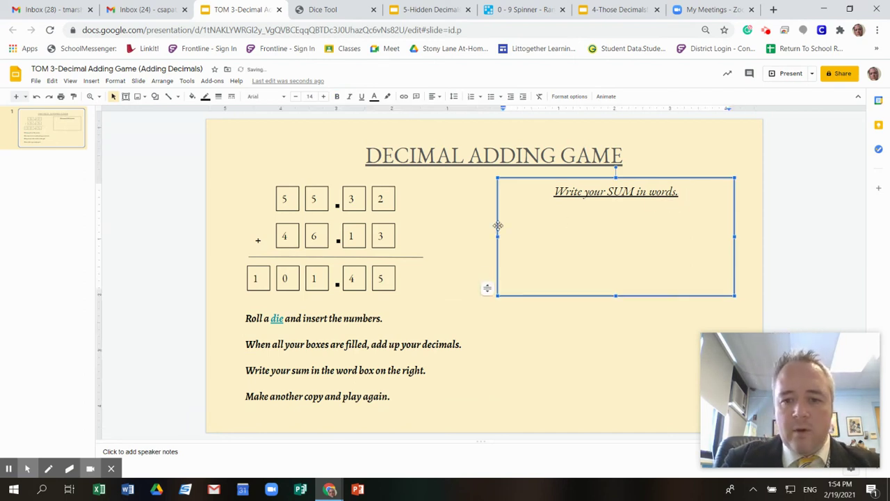
type("One hundred")
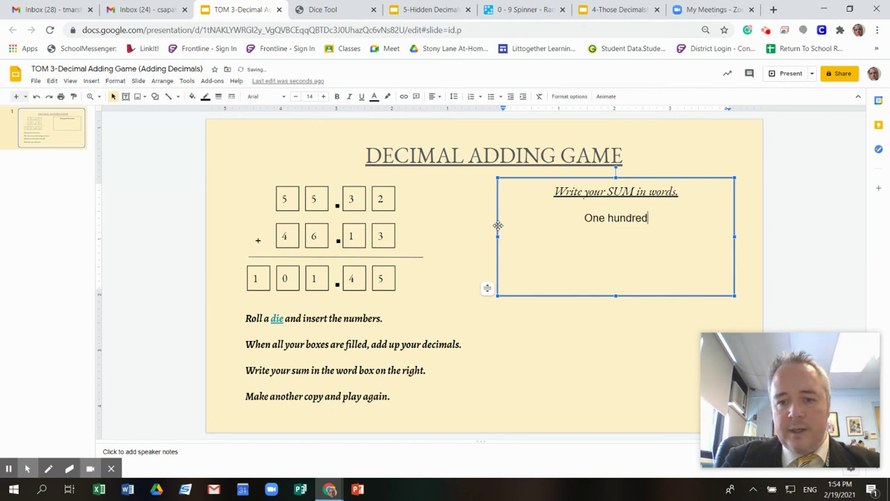
type(" one")
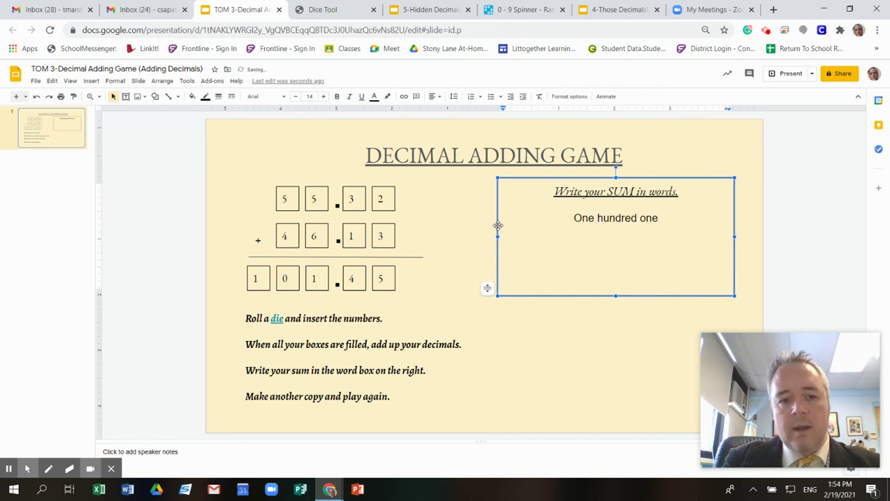
type(" and f")
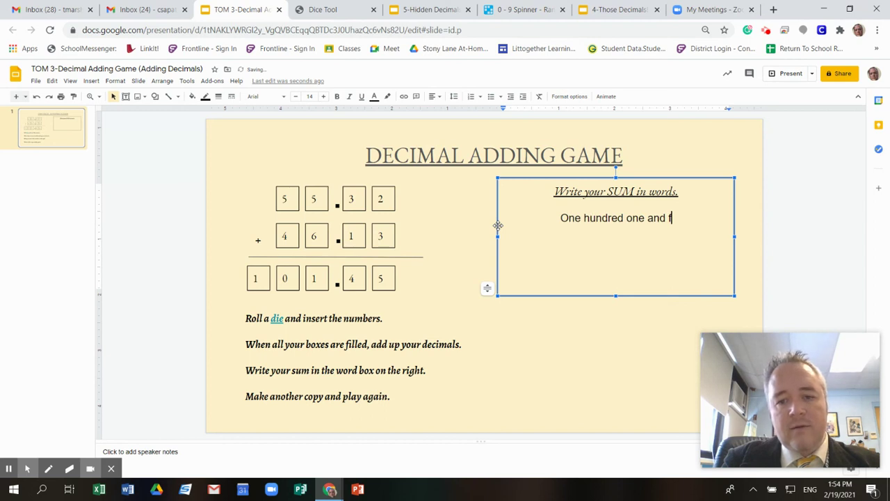
type("orty-five ")
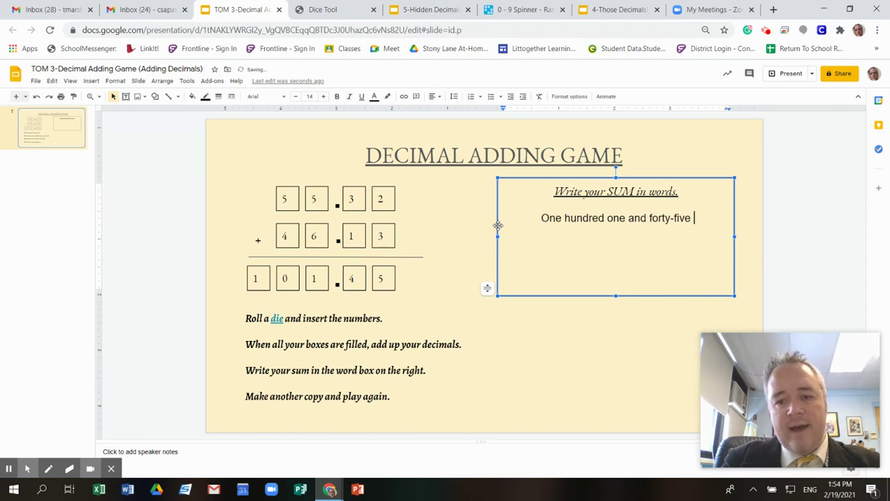
type("hundredths.")
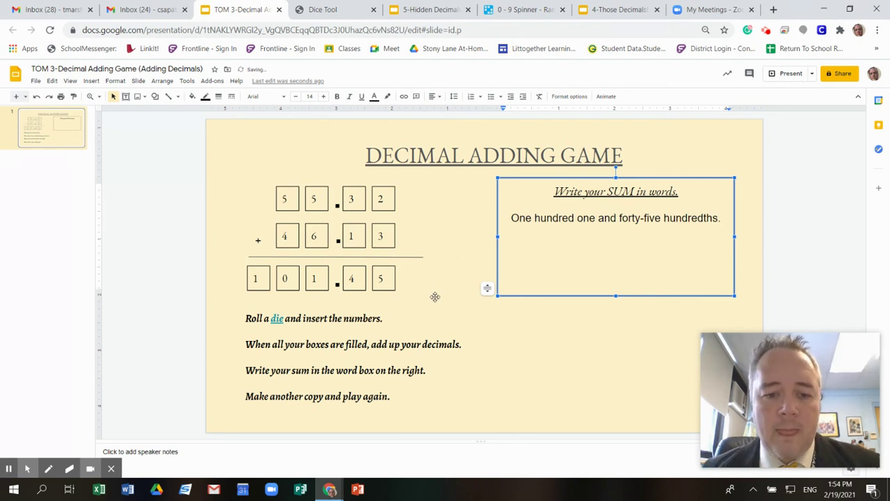